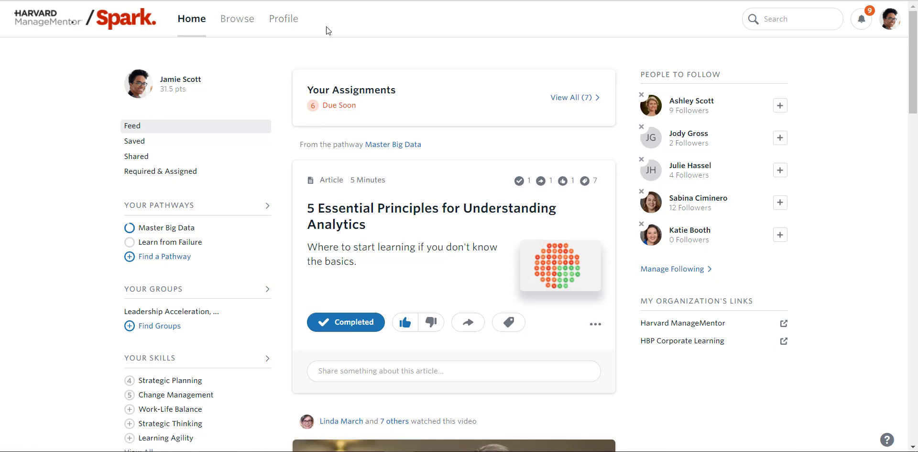
Show the profile Overview with learning points, content counts and followed skills.
left_click(281, 19)
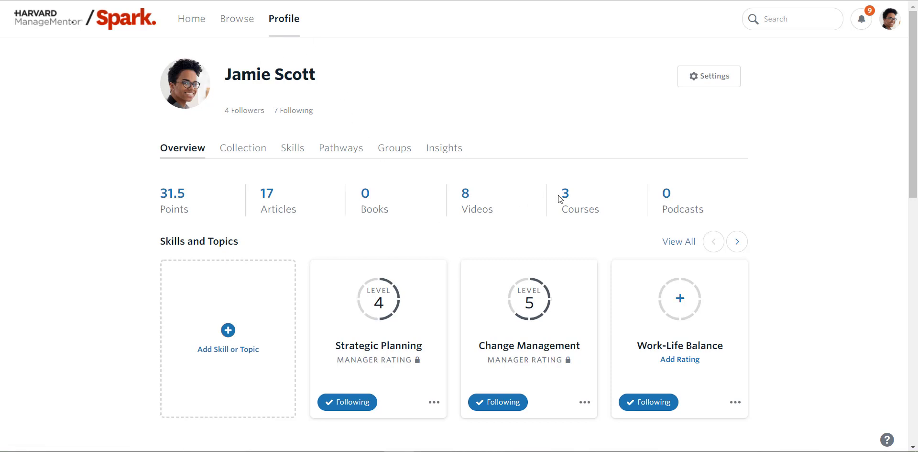
Show the Collection of completed articles and videos, including the analytics principles article.
left_click(242, 148)
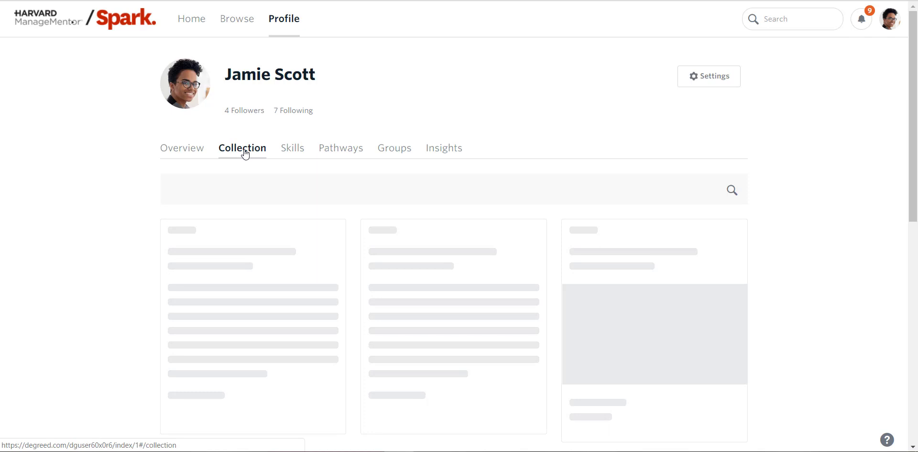
scroll(861, 278, "down", 1)
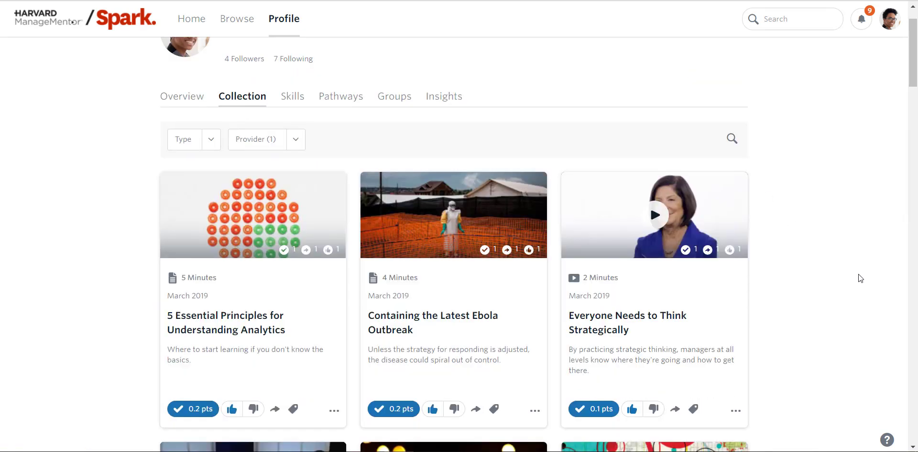
scroll(860, 278, "down", 3)
scroll(860, 278, "up", 4)
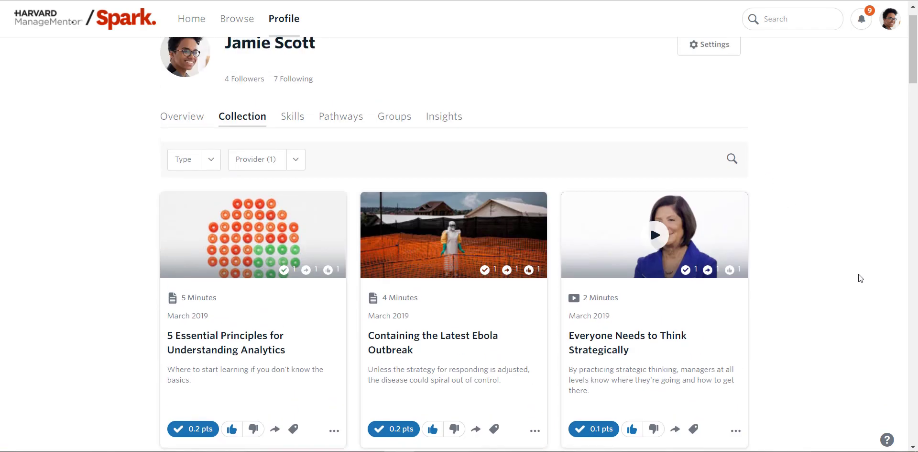
scroll(860, 277, "up", 1)
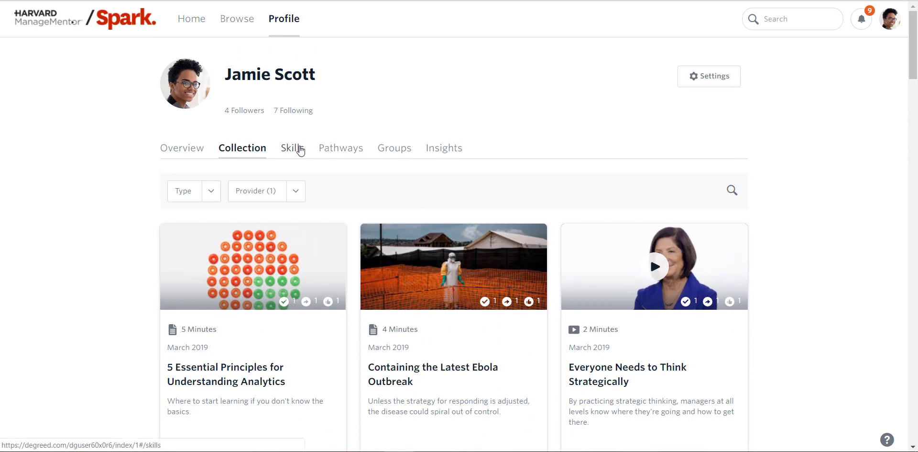
View the Work-Life Balance skill's rating options under Skills and dismiss them unrated.
left_click(300, 149)
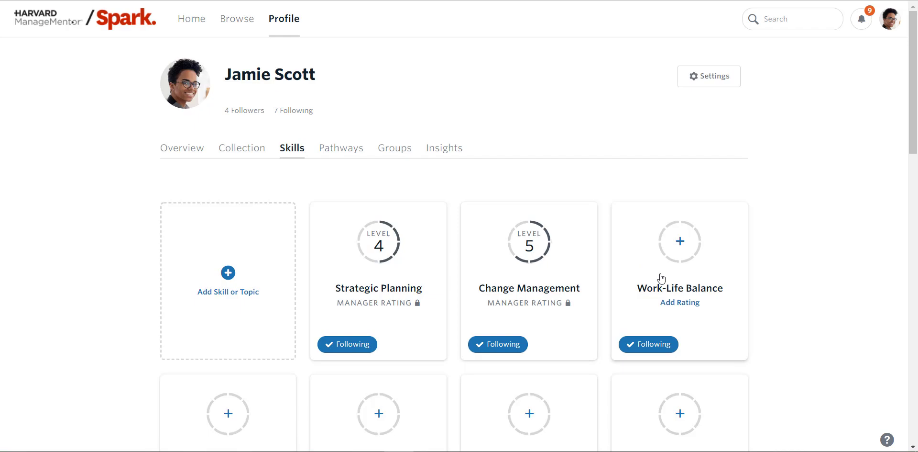
left_click(682, 304)
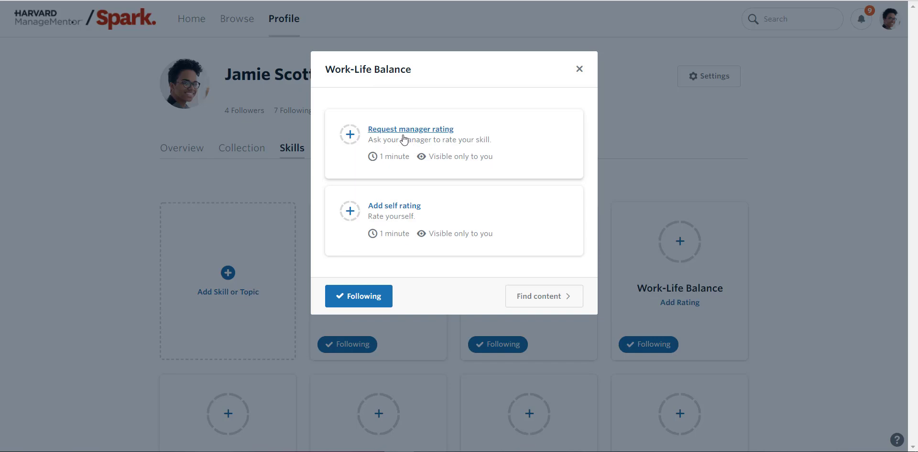
left_click(581, 70)
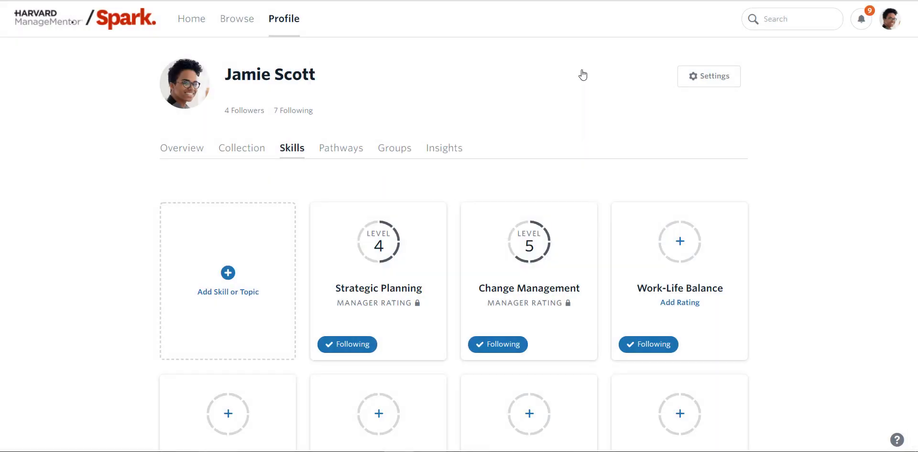
View the enrolled Pathways, then the Groups listing the private leadership cohort group.
left_click(341, 152)
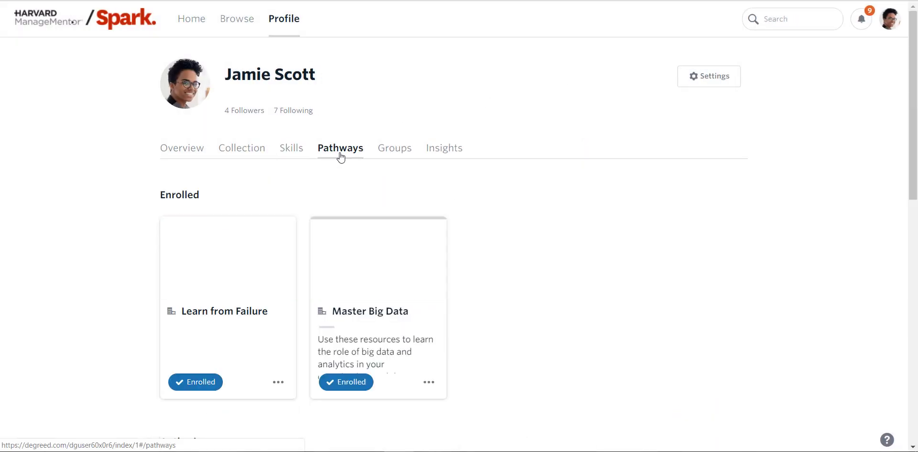
left_click(395, 148)
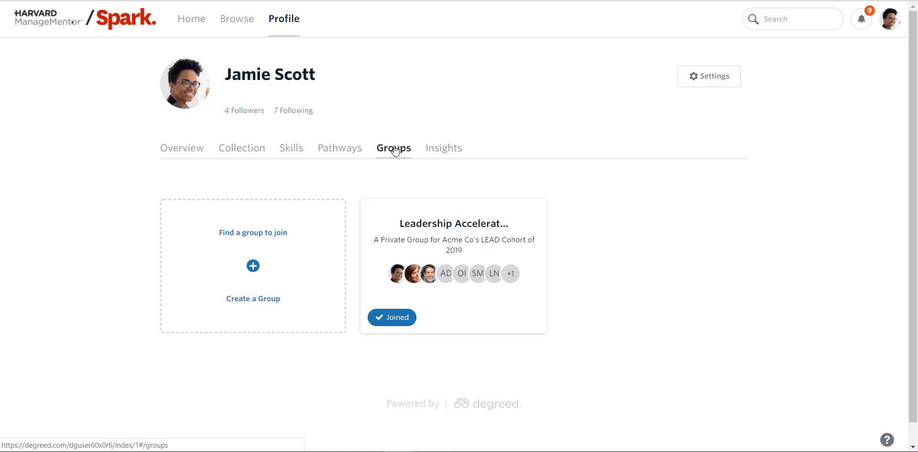
Show Insights with learning totals and the Learning Summary chart of completed items.
left_click(445, 148)
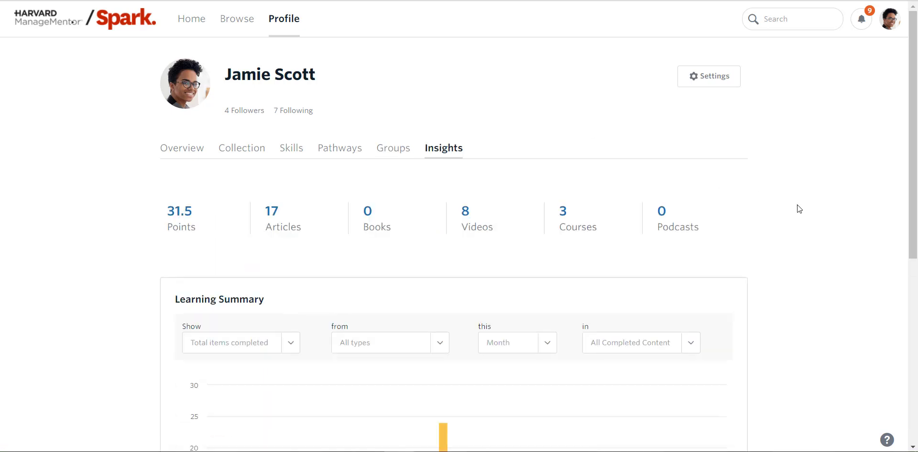
scroll(798, 213, "down", 2)
scroll(799, 213, "down", 3)
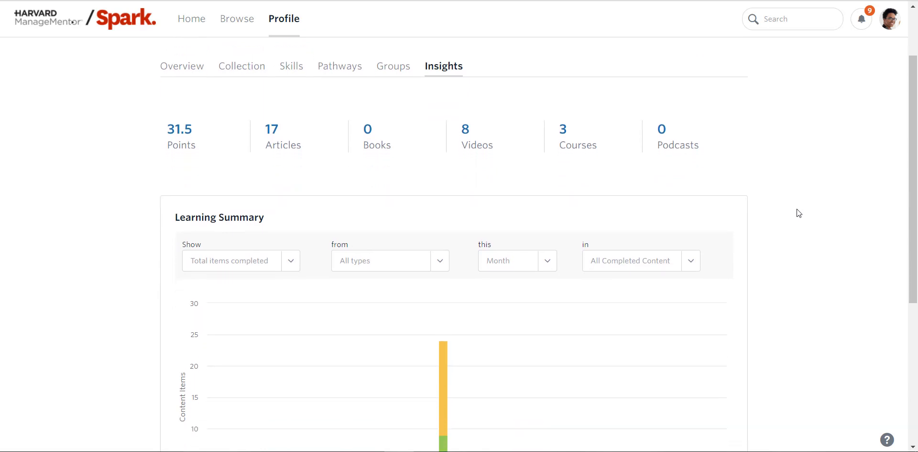
scroll(799, 213, "down", 3)
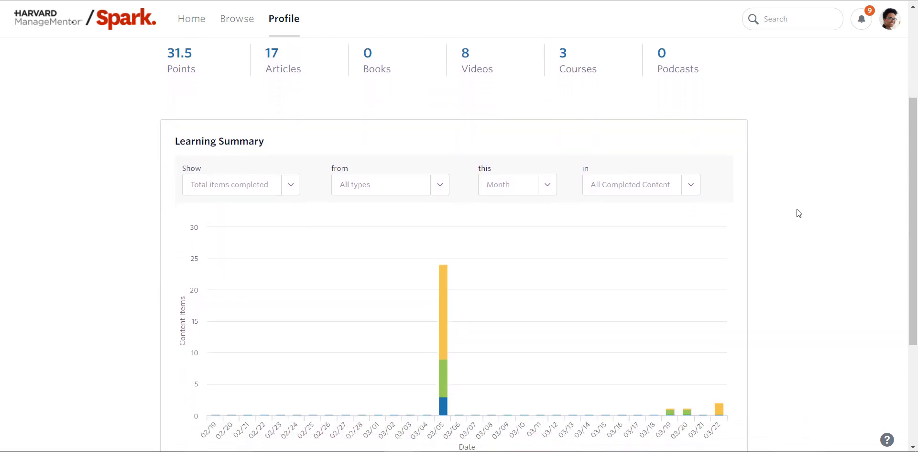
scroll(799, 212, "up", 3)
scroll(799, 213, "up", 5)
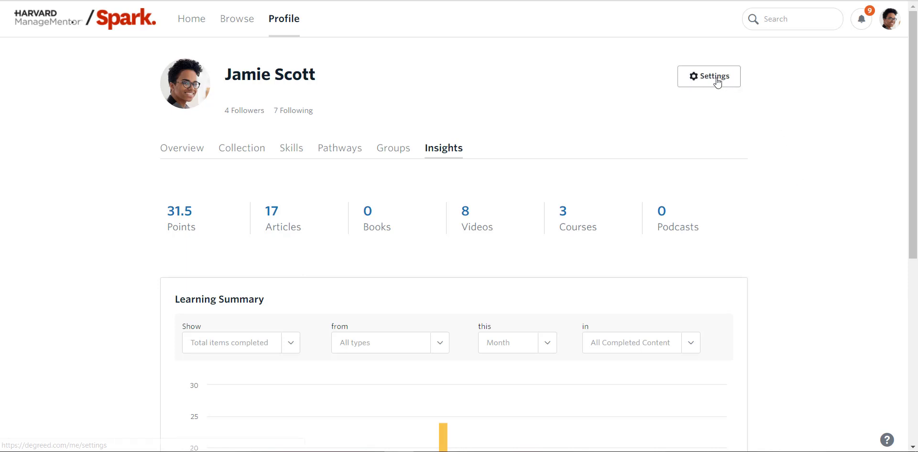
In Settings, try 'Visible to me only', view the privacy warning and keep organization visibility.
left_click(702, 77)
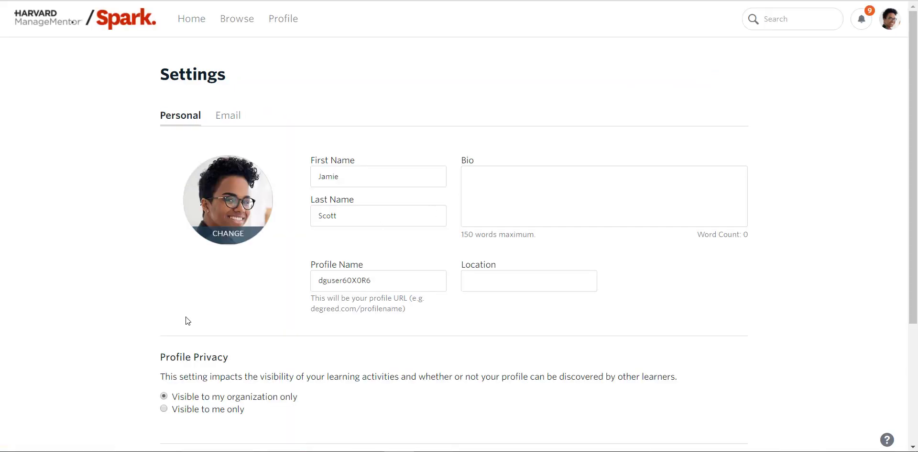
left_click_drag(245, 412, 154, 352)
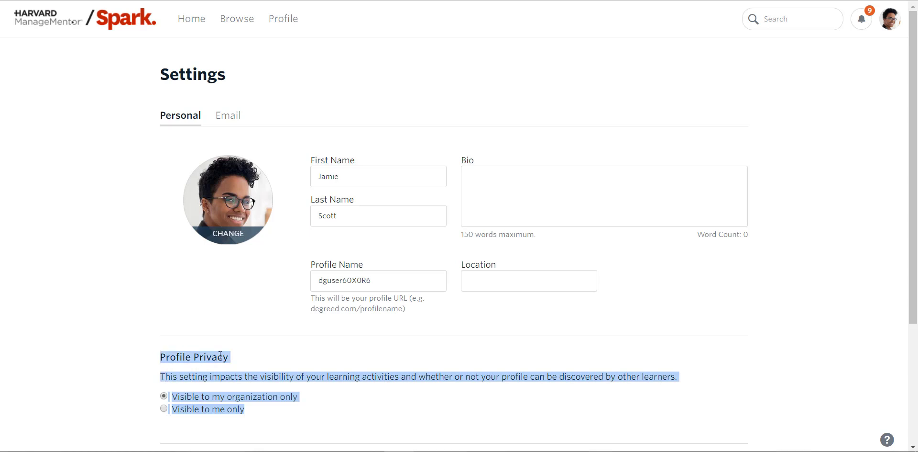
left_click(283, 378)
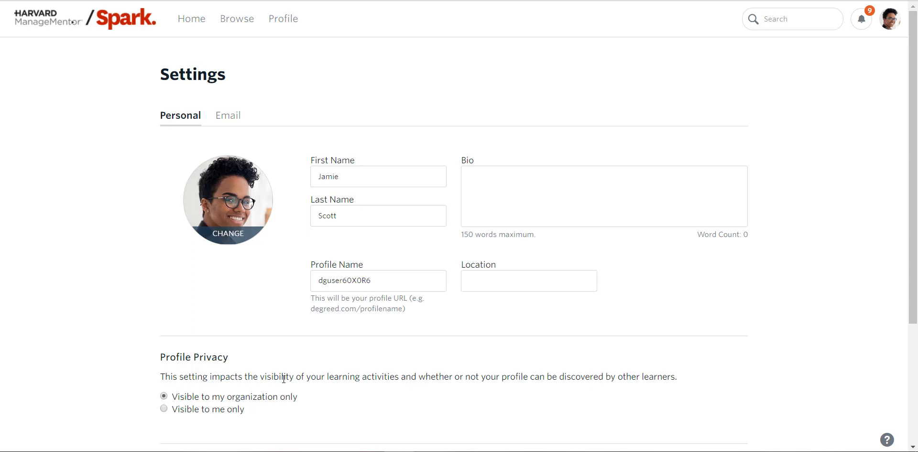
left_click(163, 408)
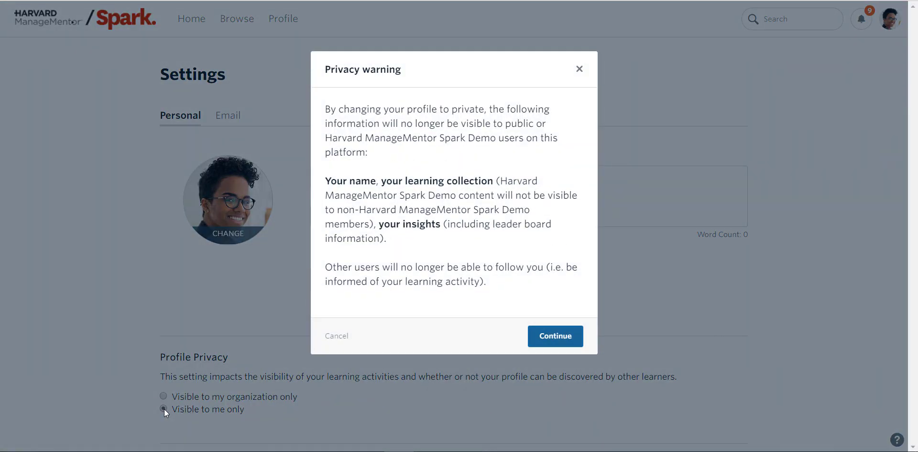
left_click(578, 70)
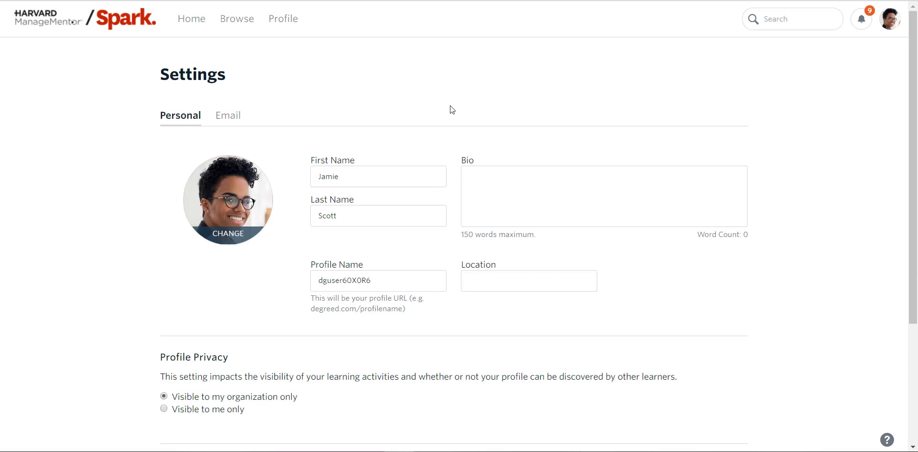
Show Email Preferences with immediate, daily, weekly and tips notifications all switched on.
left_click(228, 119)
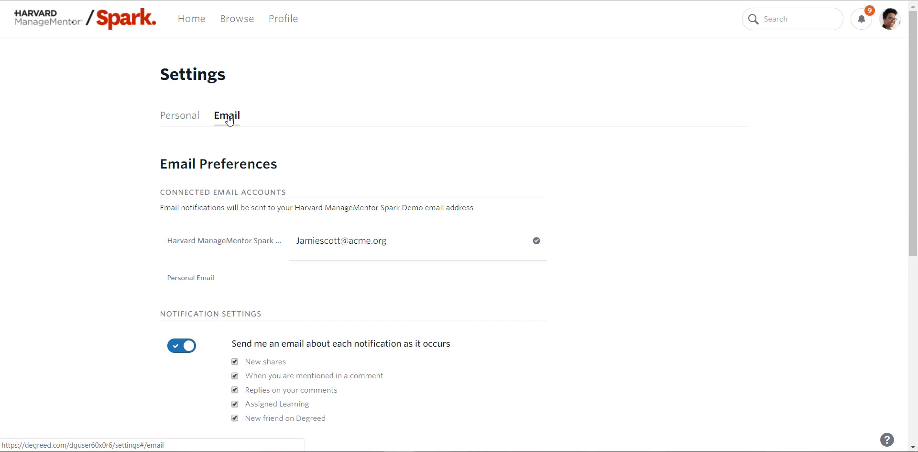
scroll(490, 240, "down", 1)
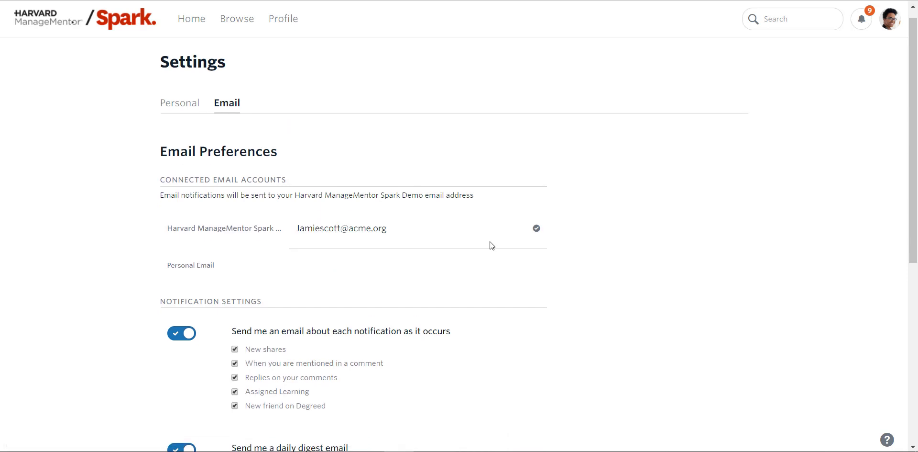
scroll(491, 245, "down", 2)
scroll(491, 245, "down", 1)
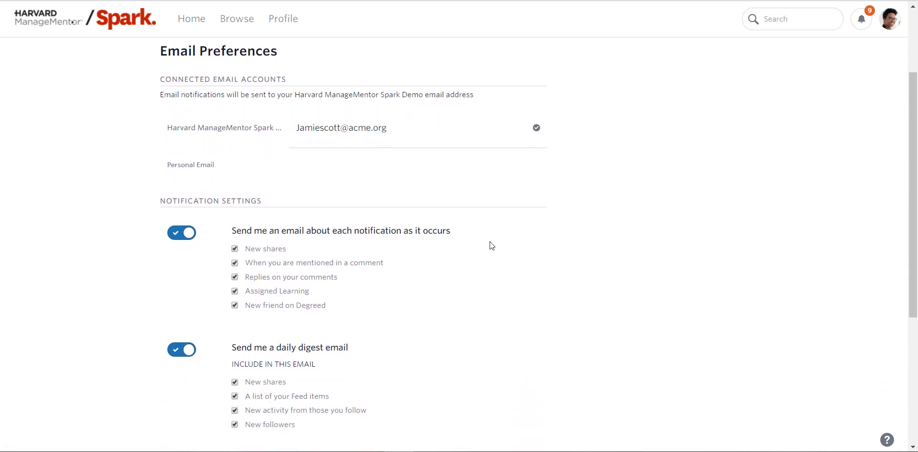
scroll(492, 245, "down", 1)
scroll(492, 245, "down", 1)
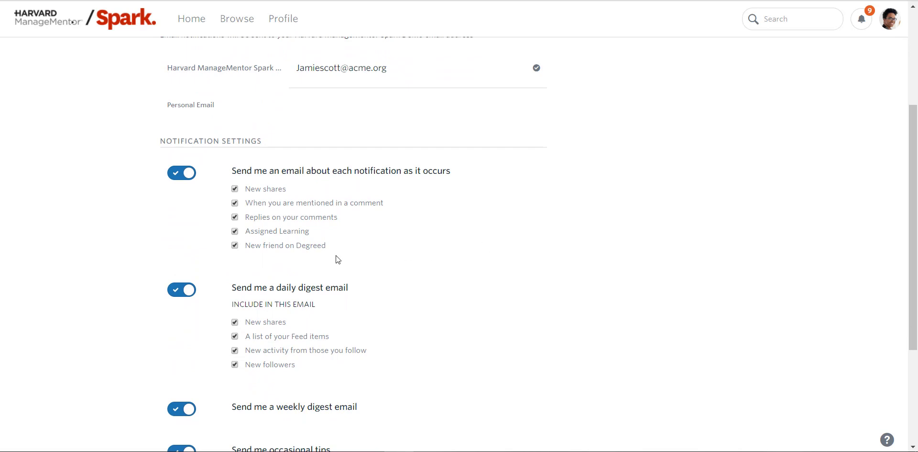
scroll(523, 290, "down", 1)
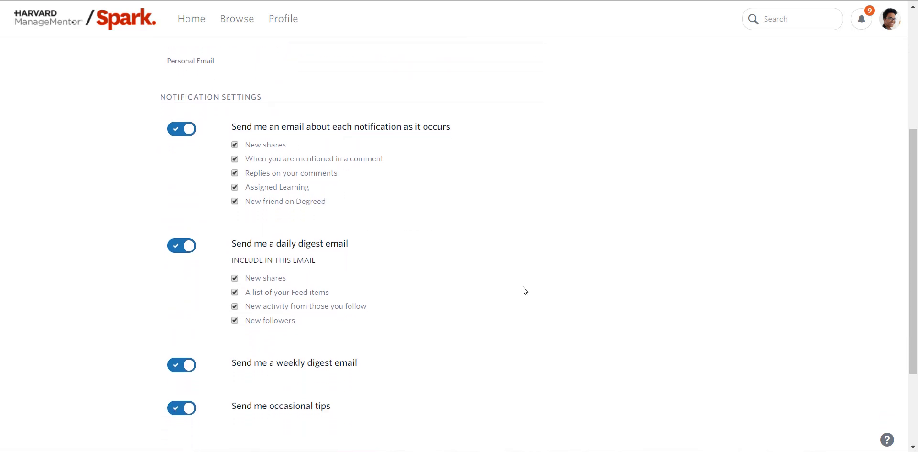
scroll(524, 290, "down", 1)
scroll(523, 290, "down", 1)
scroll(523, 290, "down", 1)
scroll(524, 290, "down", 1)
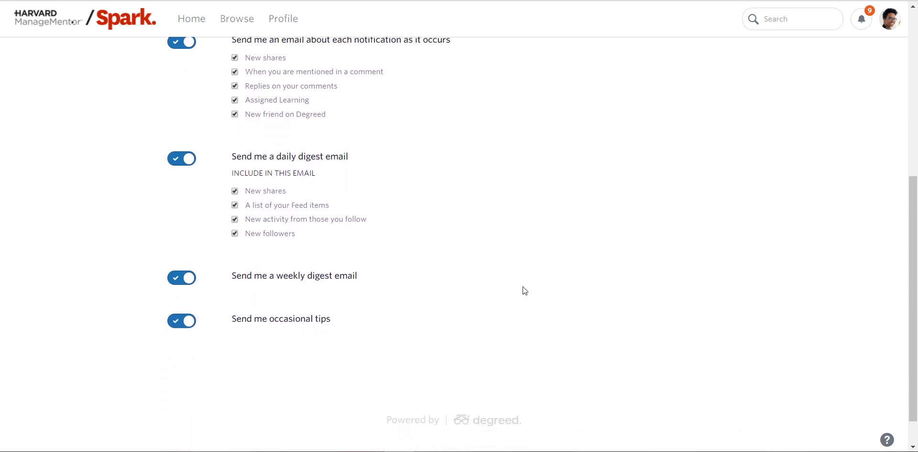
scroll(524, 290, "down", 1)
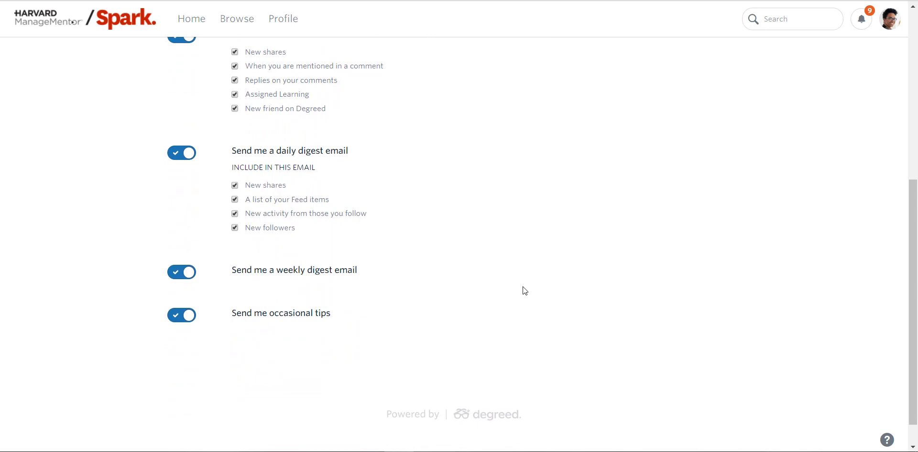
scroll(523, 290, "up", 3)
scroll(524, 291, "up", 1)
scroll(524, 291, "up", 3)
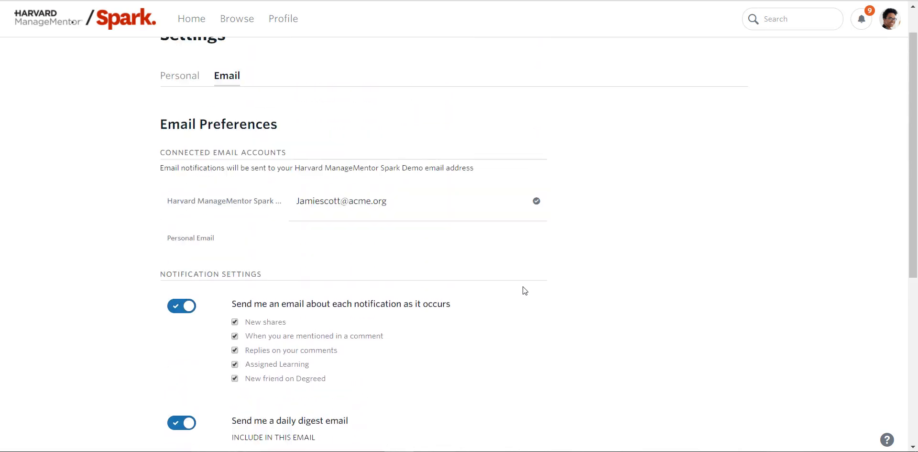